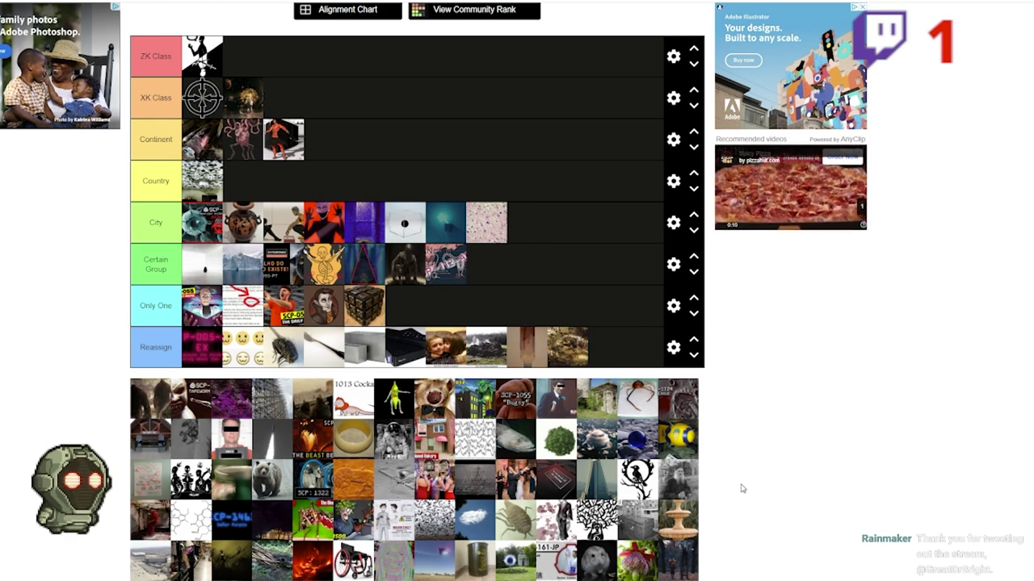
# - Rank the dark red book image in Only One, the red insect on green in Country, and the beige tick in City
pyautogui.moveTo(555, 485); pyautogui.dragTo(418, 314)
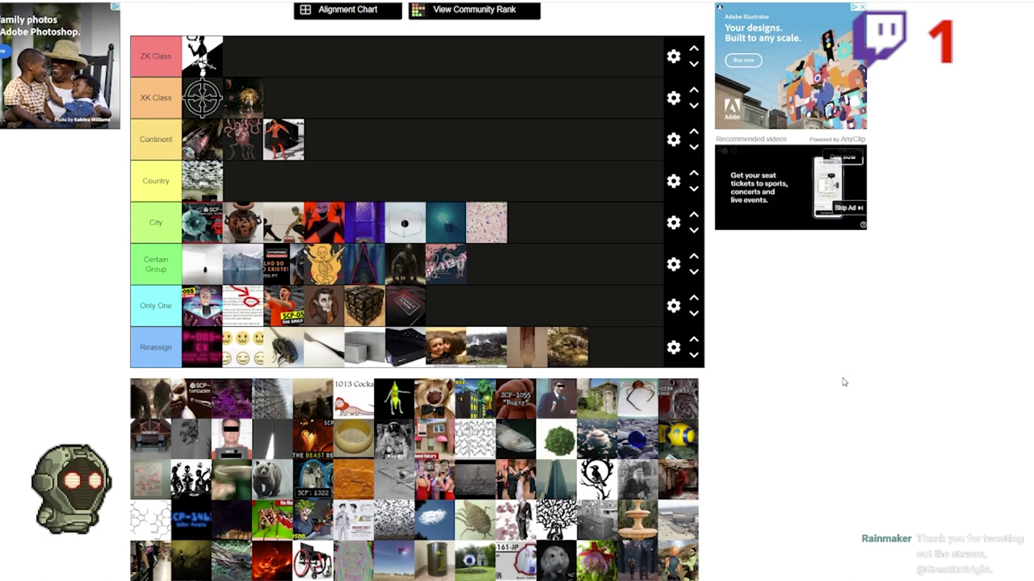
pyautogui.moveTo(274, 521); pyautogui.dragTo(249, 182)
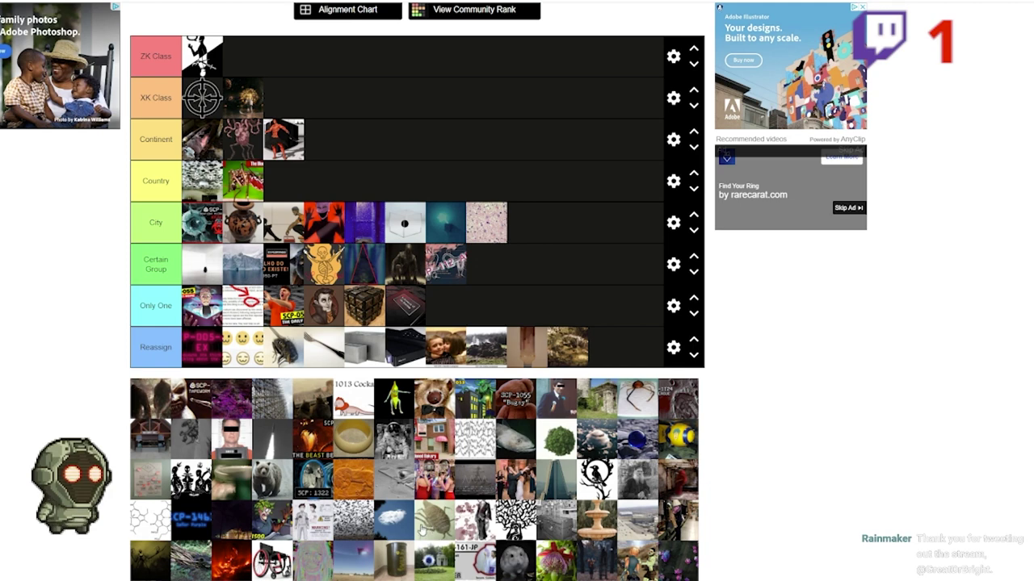
pyautogui.moveTo(428, 525); pyautogui.dragTo(530, 236)
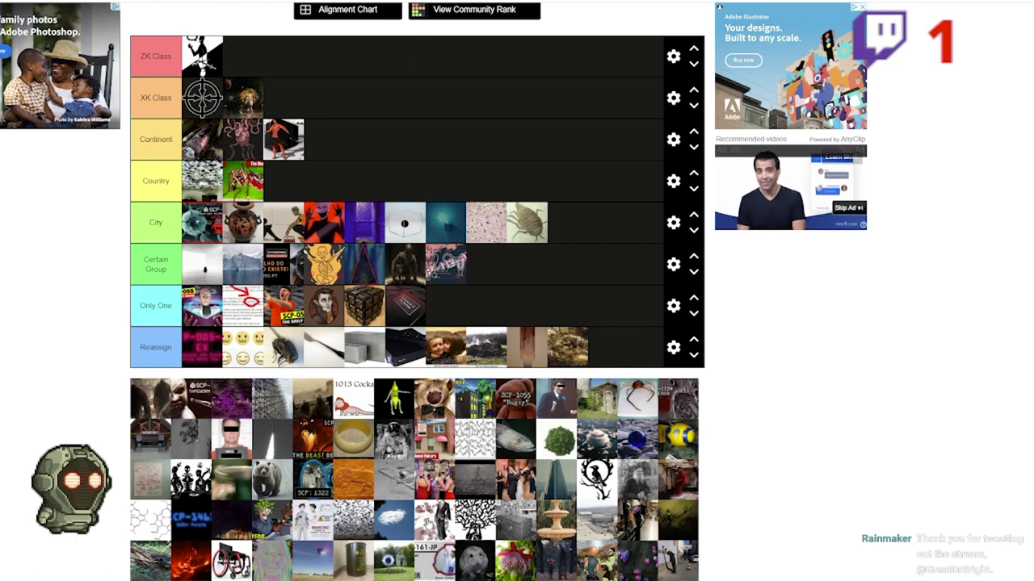
# - Rank the suited figure with blossom-like splatter in Reassign, the 161-JP image in City, and the brown-floored room in Country
pyautogui.moveTo(429, 524); pyautogui.dragTo(610, 347)
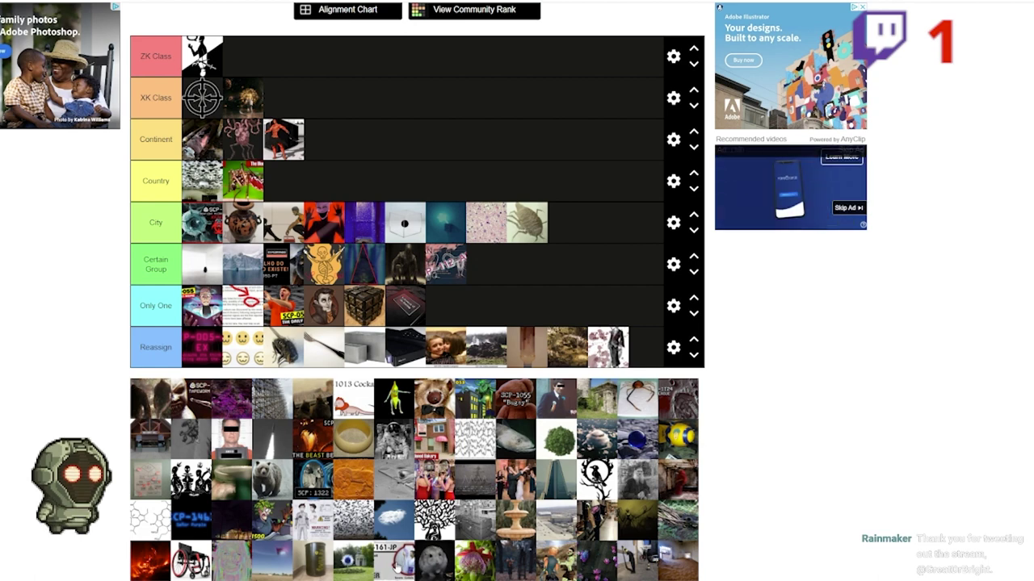
pyautogui.moveTo(397, 567); pyautogui.dragTo(575, 228)
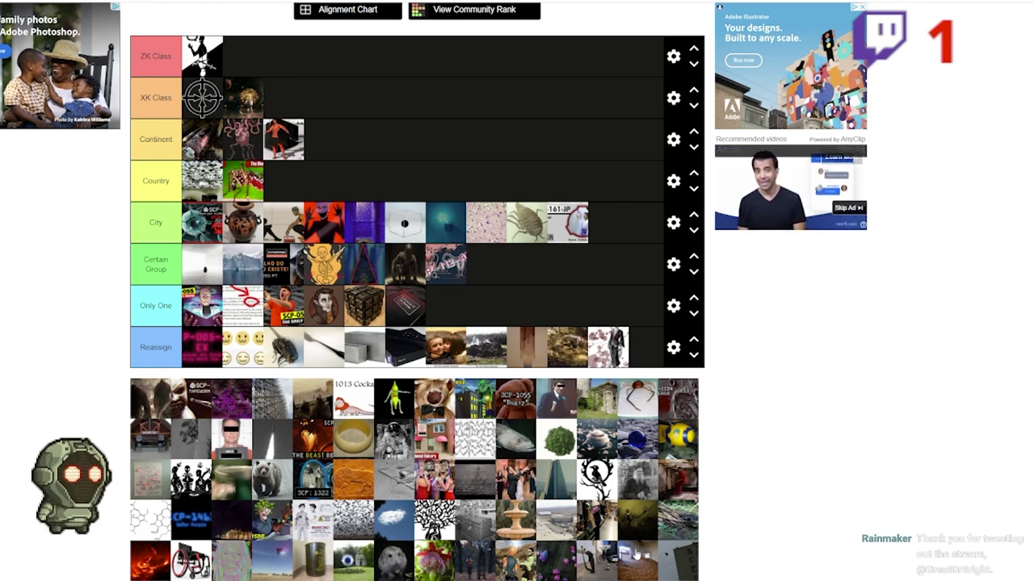
pyautogui.moveTo(636, 556); pyautogui.dragTo(295, 177)
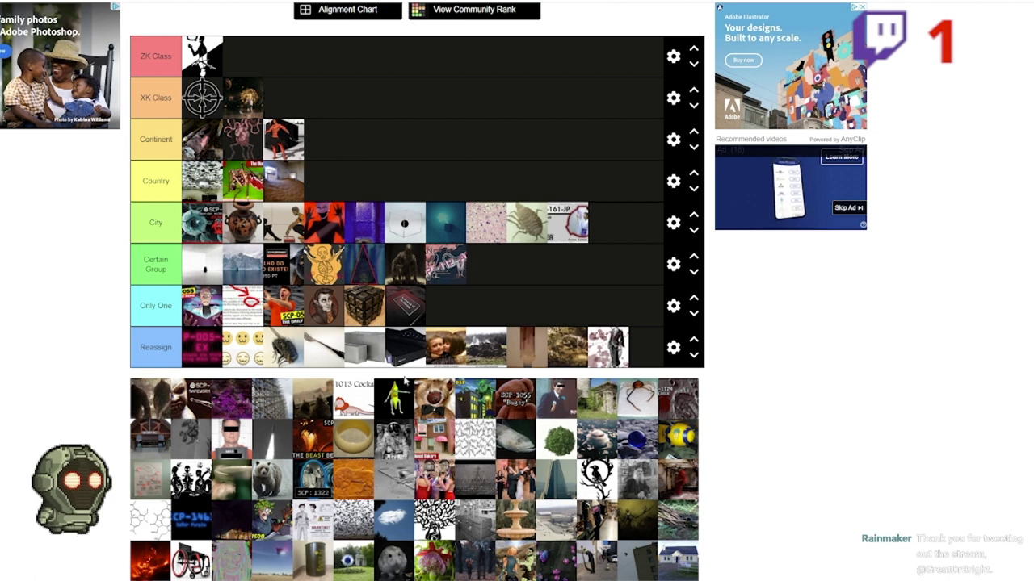
# - Find the dark blue globe-like image among the unranked entries and add it to the Continent tier
pyautogui.scroll(-3, 884, 449)
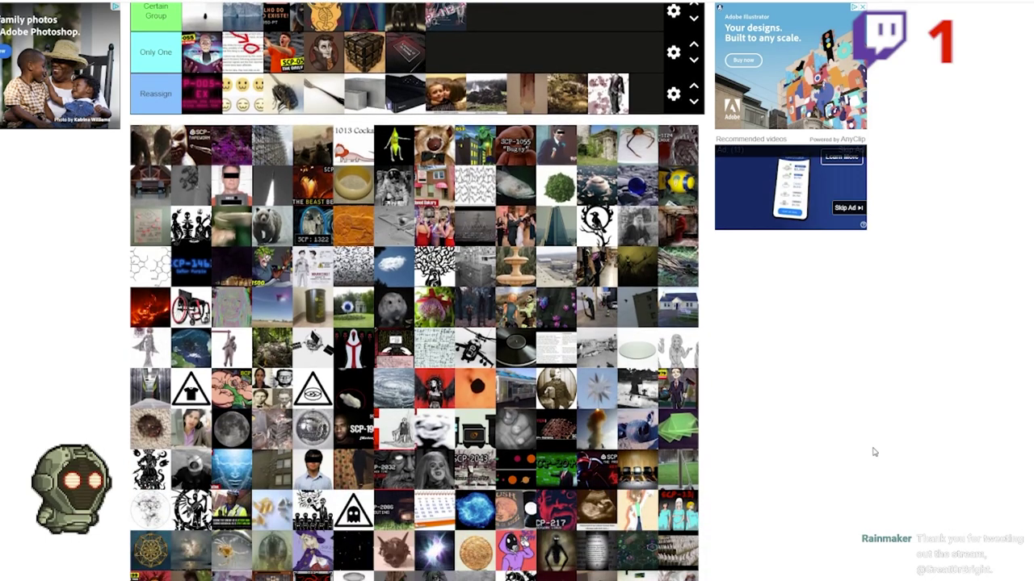
pyautogui.scroll(-4, 877, 451)
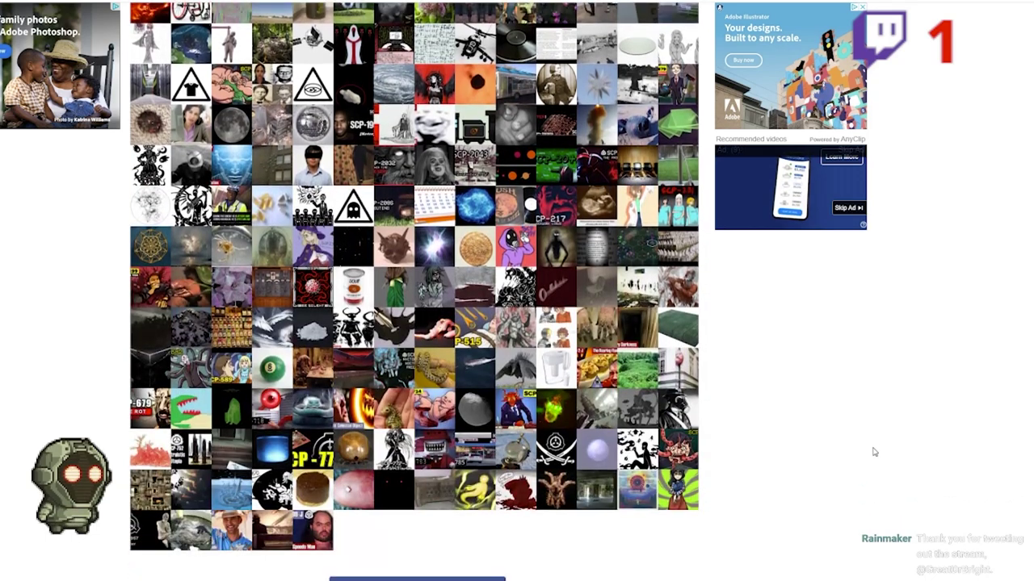
pyautogui.scroll(6, 873, 452)
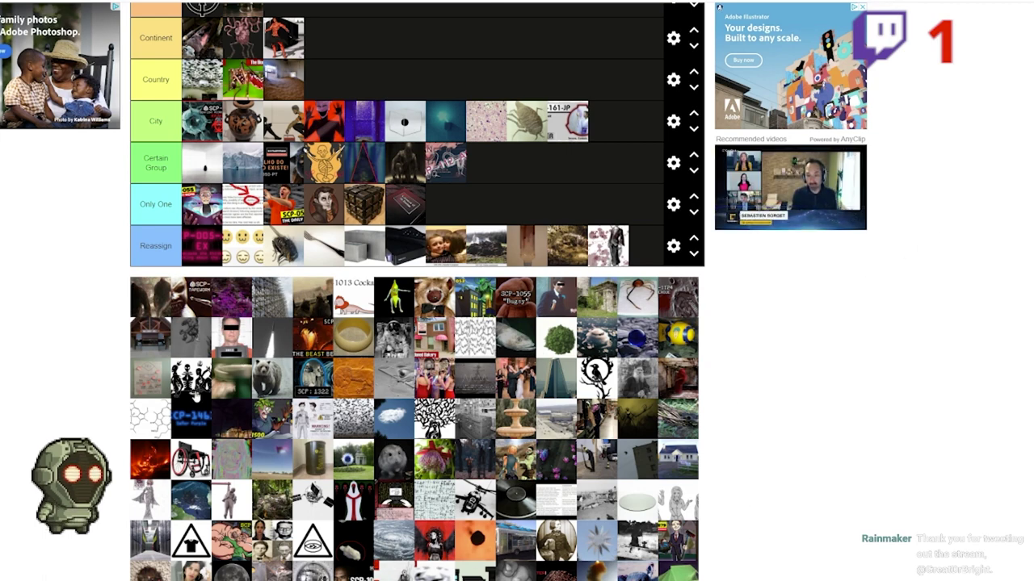
pyautogui.scroll(-1, 458, 448)
pyautogui.scroll(-3, 457, 448)
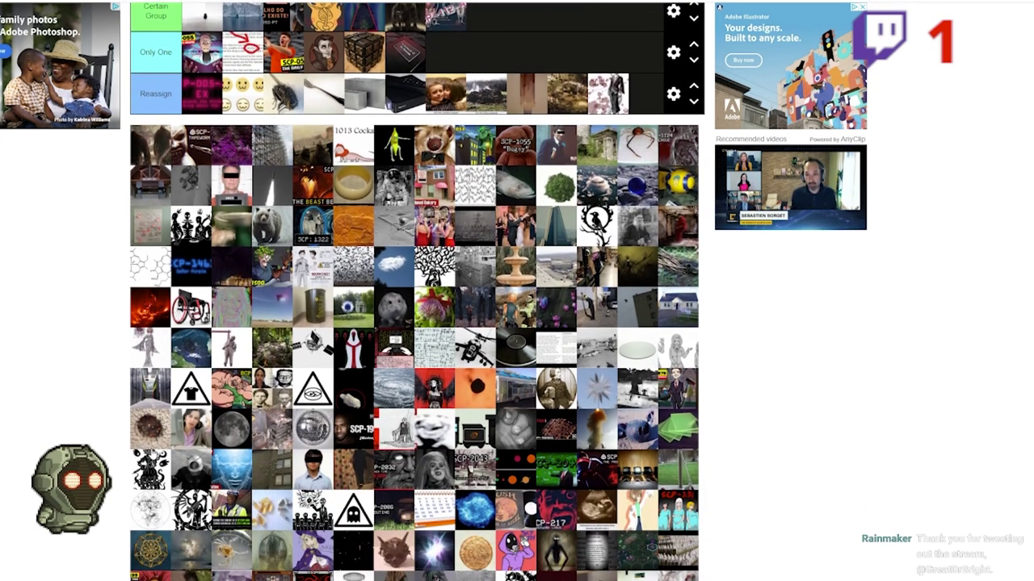
pyautogui.scroll(-3, 420, 557)
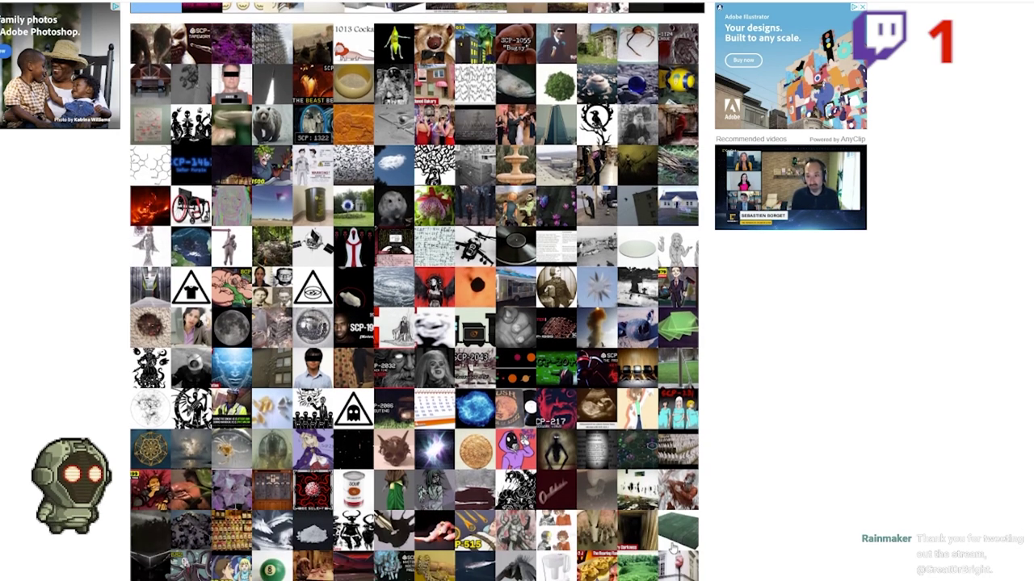
pyautogui.scroll(-2, 413, 551)
pyautogui.scroll(-1, 415, 291)
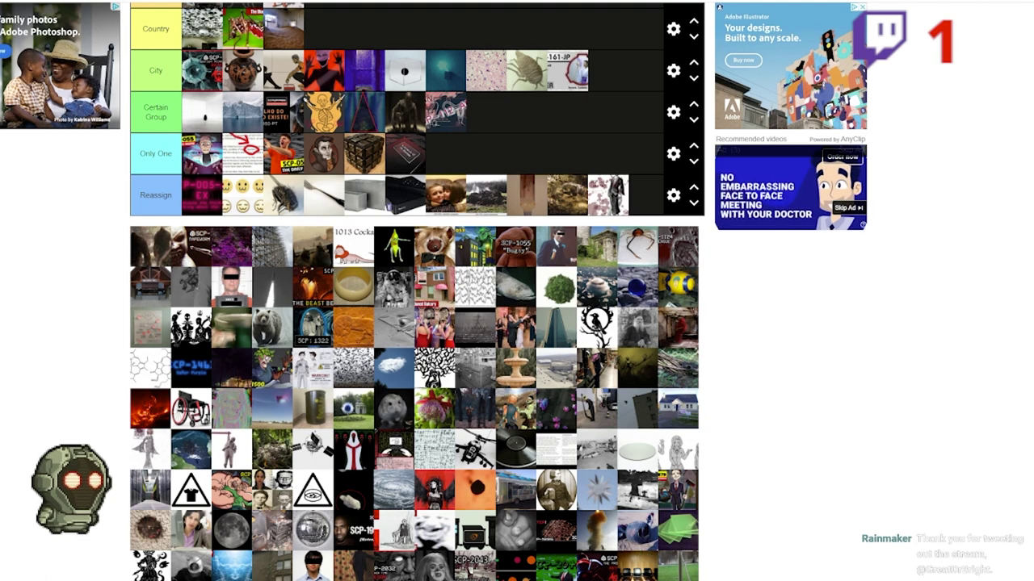
pyautogui.scroll(-3, 413, 323)
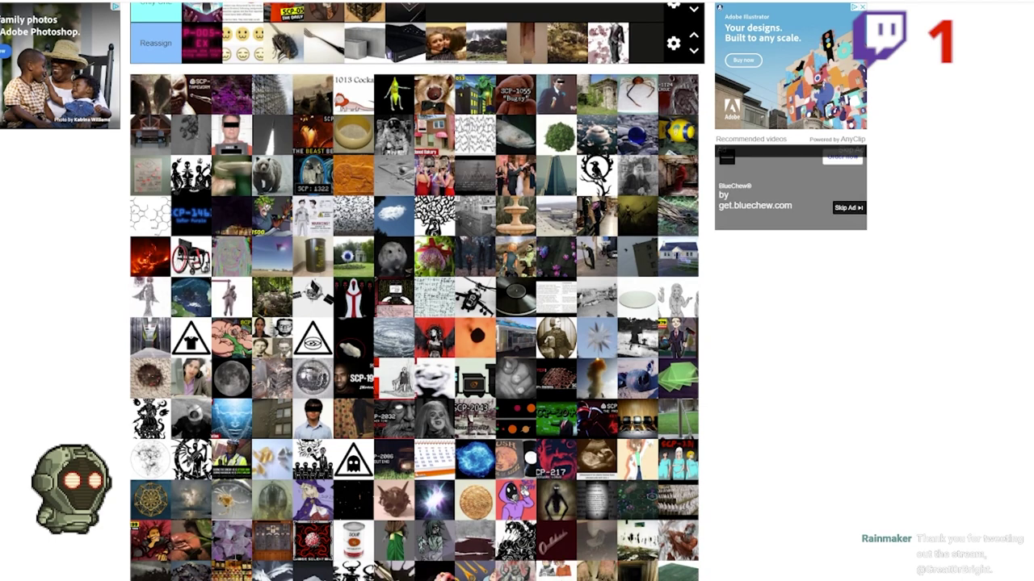
pyautogui.scroll(-1, 413, 323)
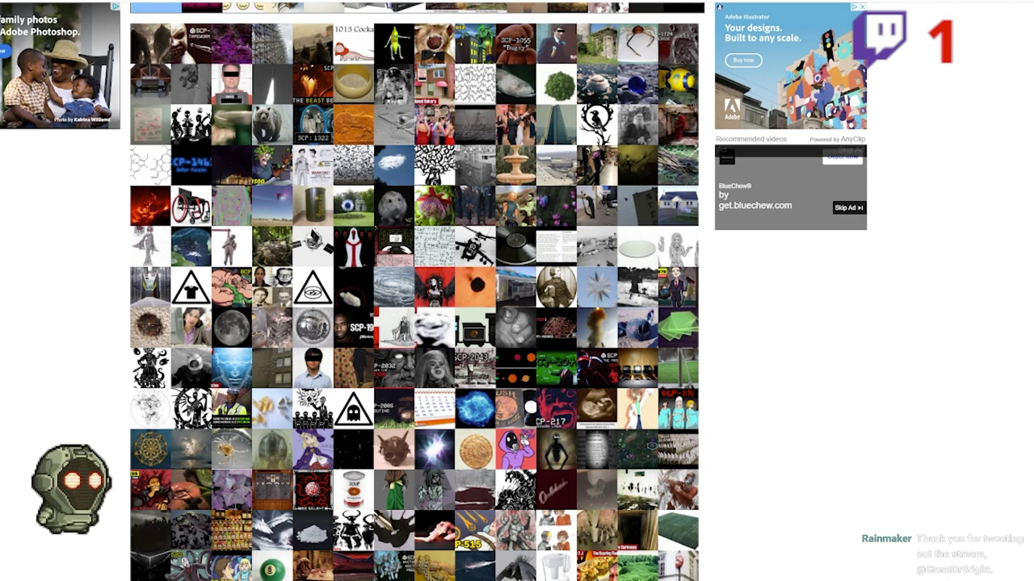
pyautogui.scroll(-1, 413, 323)
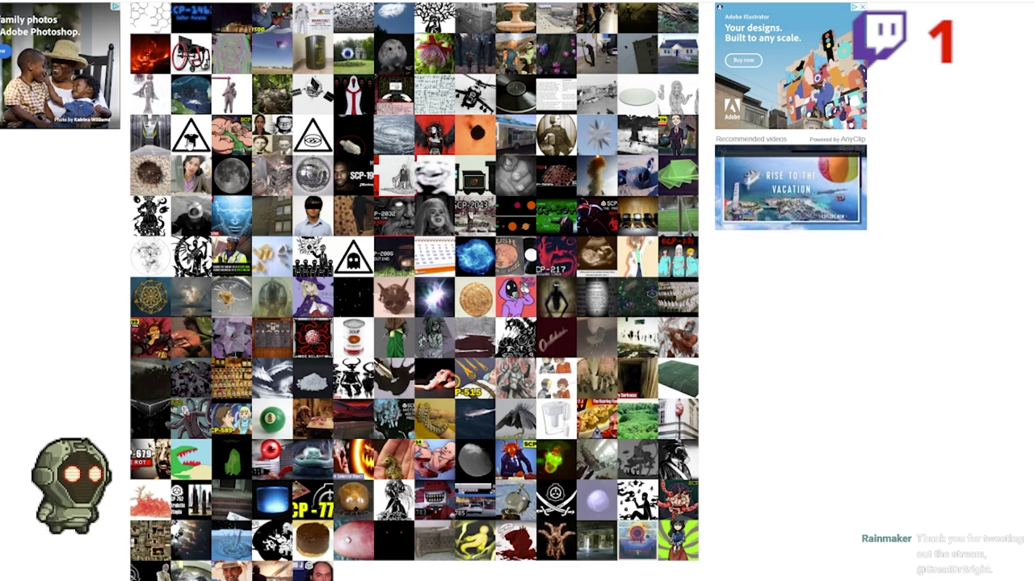
pyautogui.scroll(5, 194, 101)
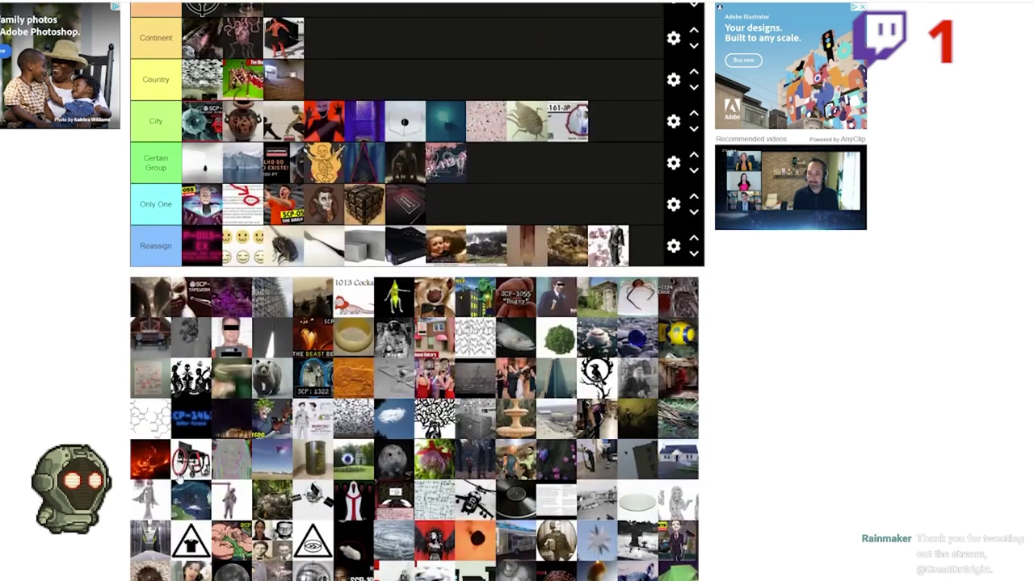
pyautogui.moveTo(190, 513); pyautogui.dragTo(328, 54)
pyautogui.scroll(3, 360, 221)
pyautogui.scroll(-1, 364, 280)
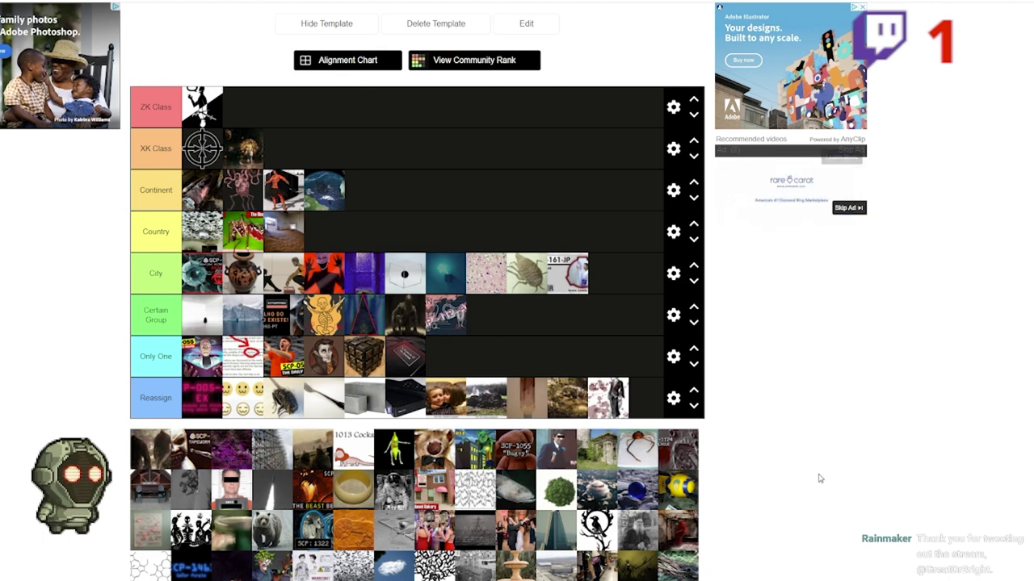
# - Add the pale spiked star image on a blue-grey background to the XK Class tier
pyautogui.scroll(-1, 820, 479)
pyautogui.scroll(-3, 820, 479)
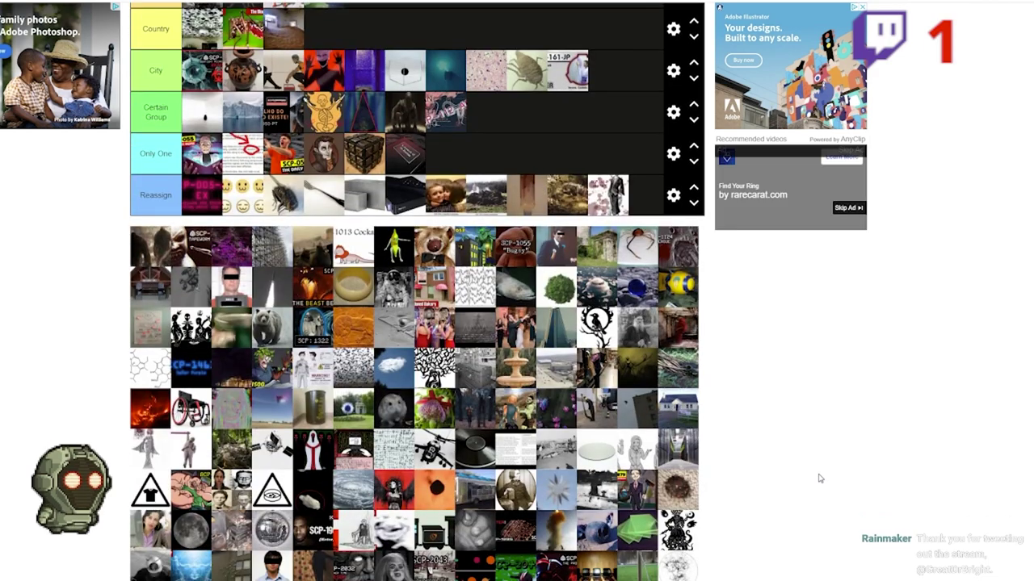
pyautogui.scroll(3, 559, 487)
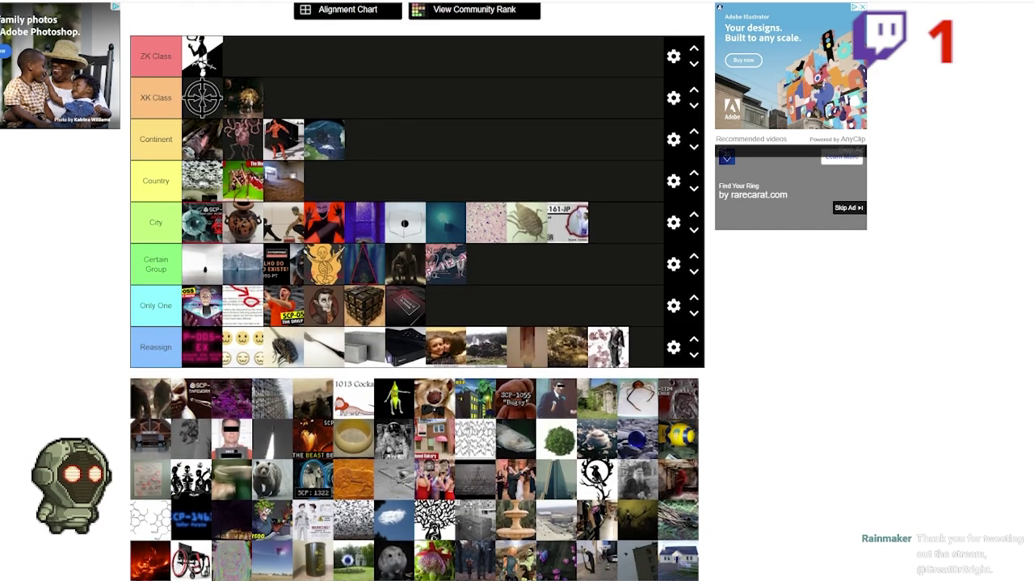
pyautogui.moveTo(485, 566); pyautogui.dragTo(300, 96)
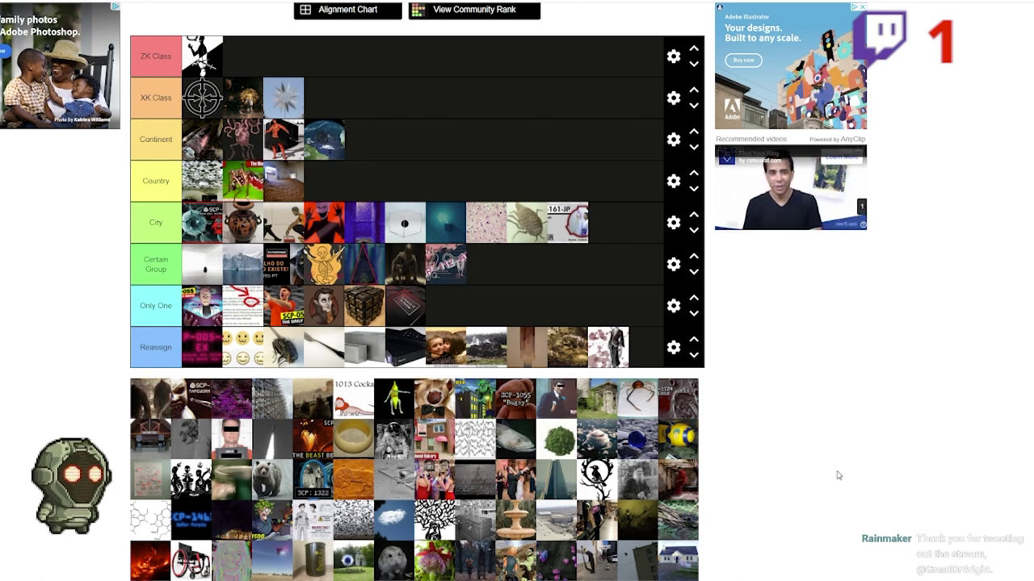
# - Find the dark portrait image labelled SCP-19 among the unranked entries and add it to the Only One tier
pyautogui.scroll(-2, 803, 469)
pyautogui.scroll(-1, 803, 468)
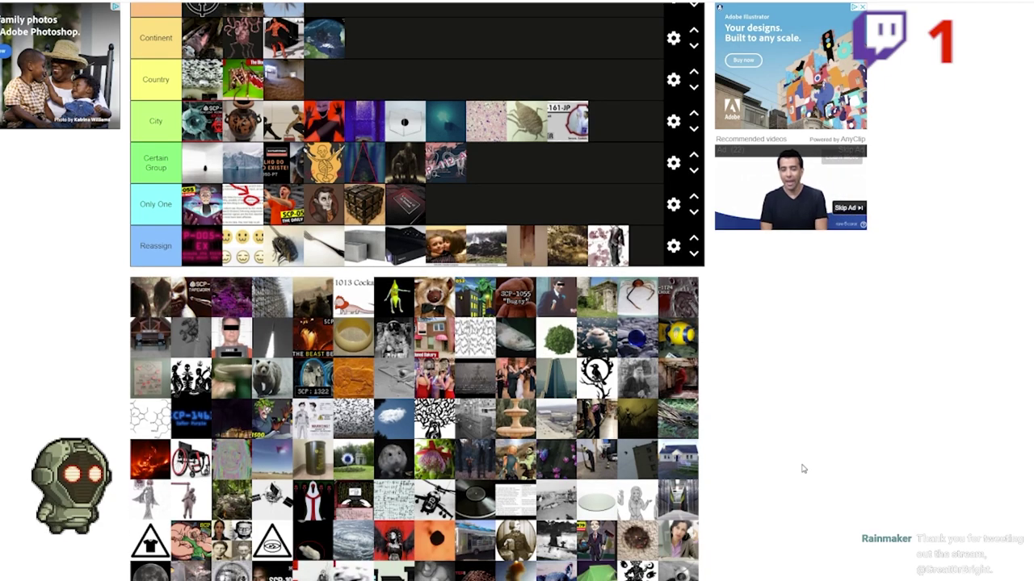
pyautogui.scroll(-6, 803, 469)
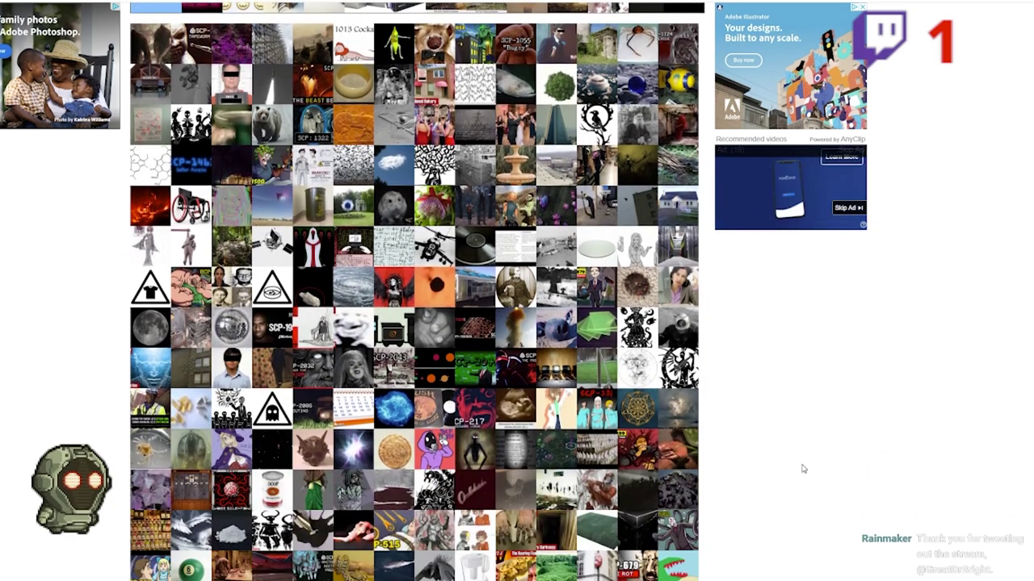
pyautogui.scroll(-2, 803, 469)
pyautogui.scroll(-1, 802, 469)
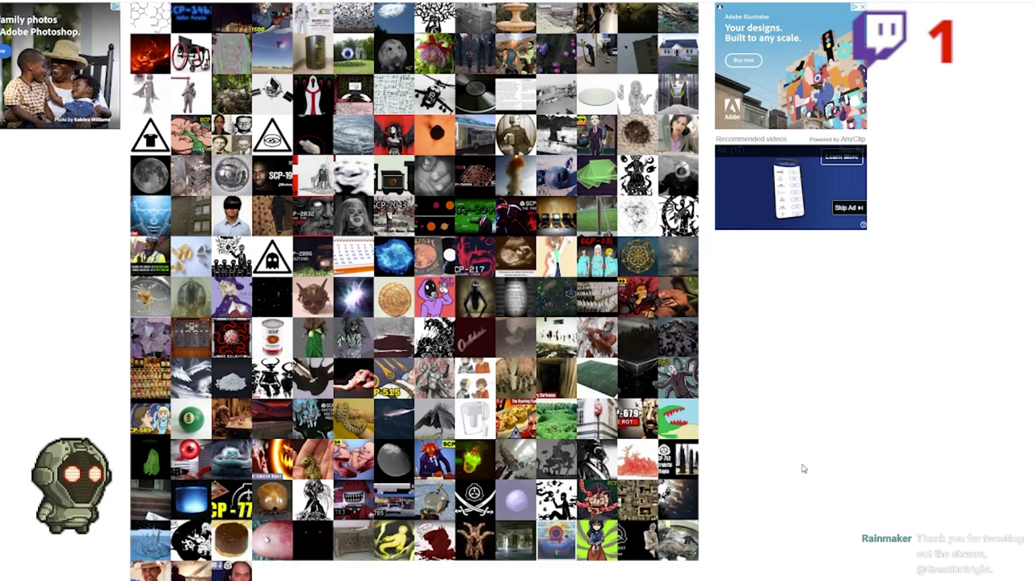
pyautogui.scroll(1, 803, 469)
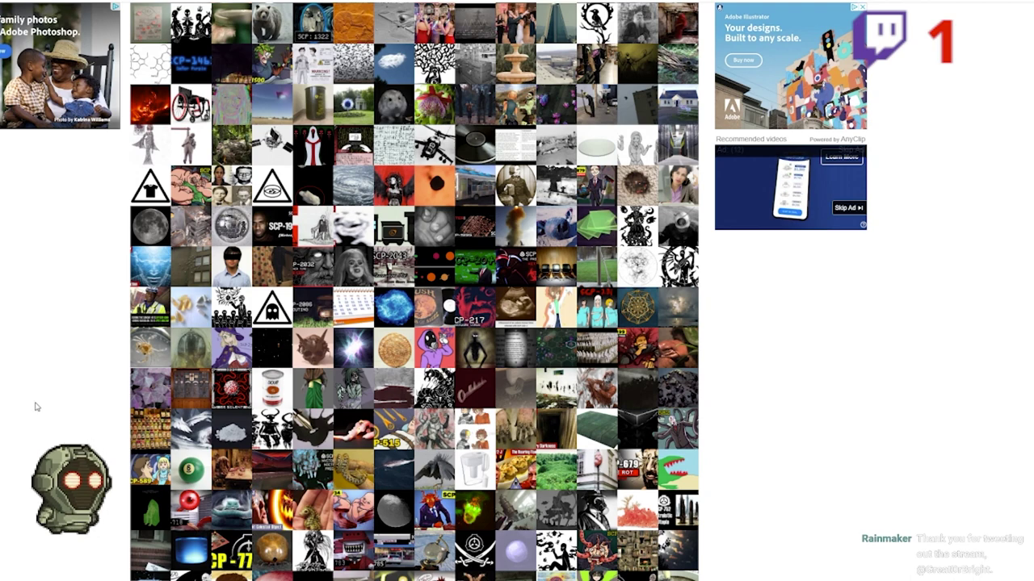
pyautogui.scroll(4, 35, 406)
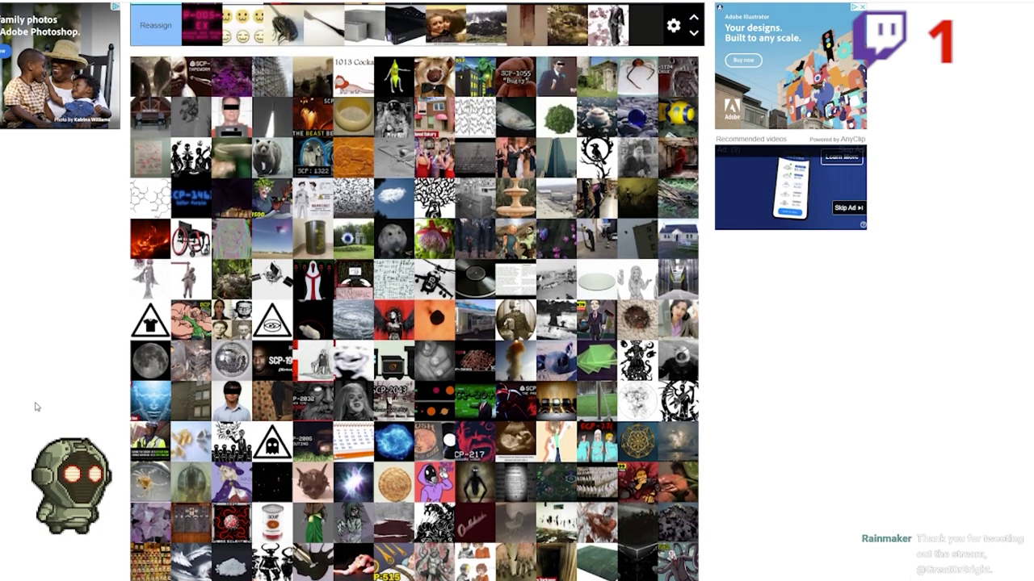
pyautogui.scroll(1, 34, 406)
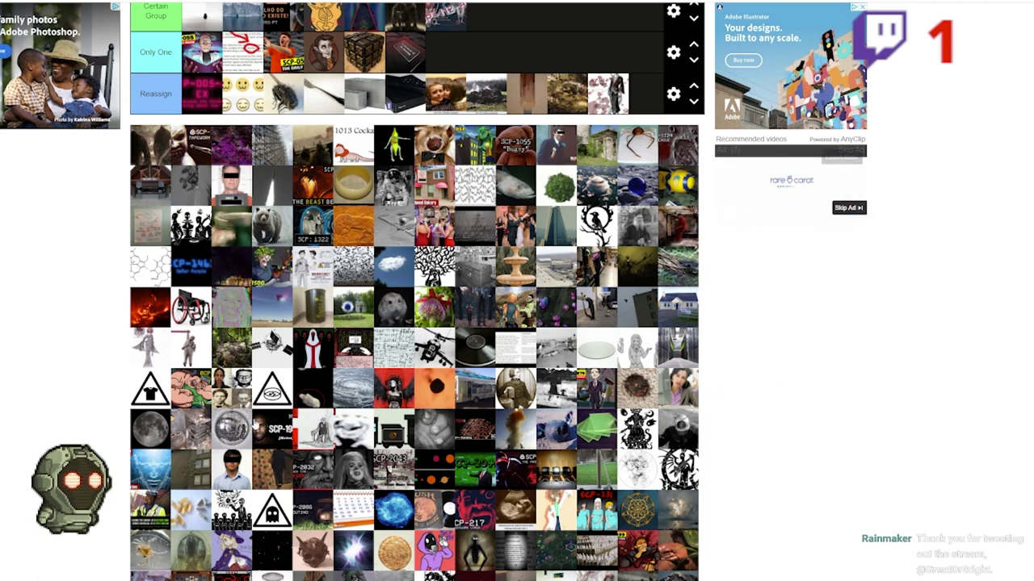
pyautogui.scroll(3, 287, 440)
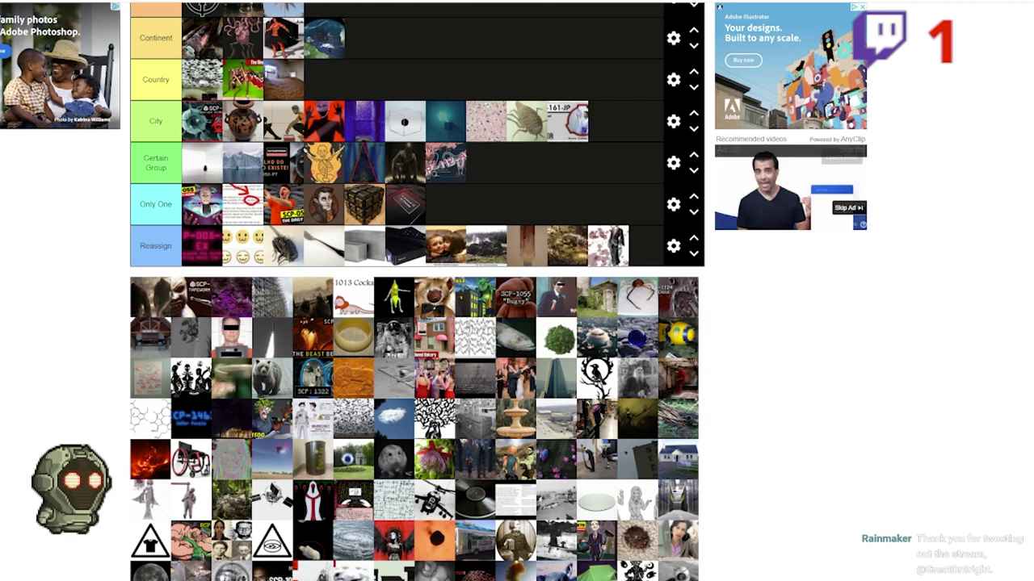
pyautogui.moveTo(274, 569); pyautogui.dragTo(456, 198)
pyautogui.scroll(1, 566, 360)
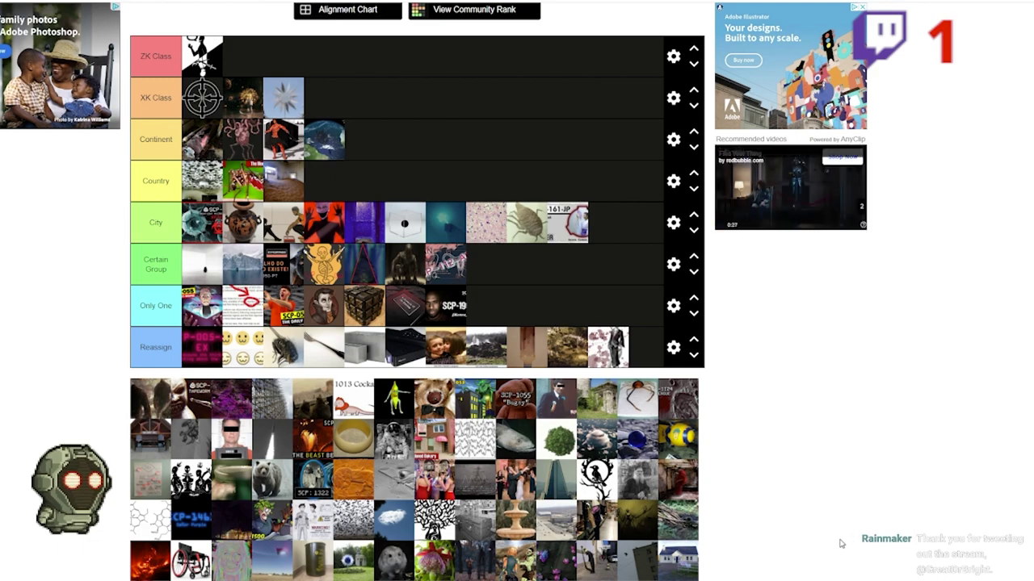
# - Rank the black image with red-lit figures and an SCP label in Certain Group, and the red SCP-217 image in City
pyautogui.scroll(-4, 840, 537)
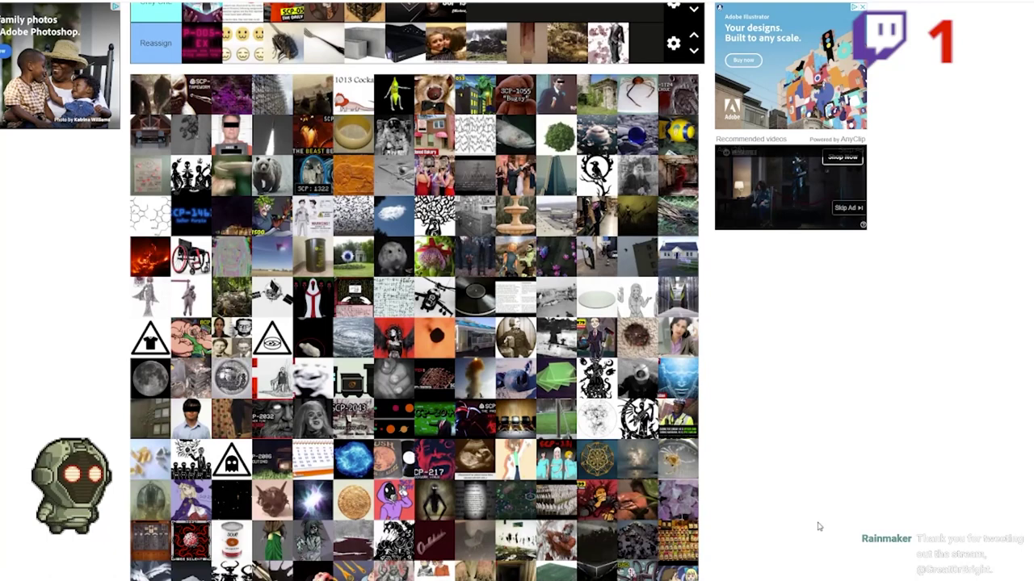
pyautogui.scroll(-2, 819, 526)
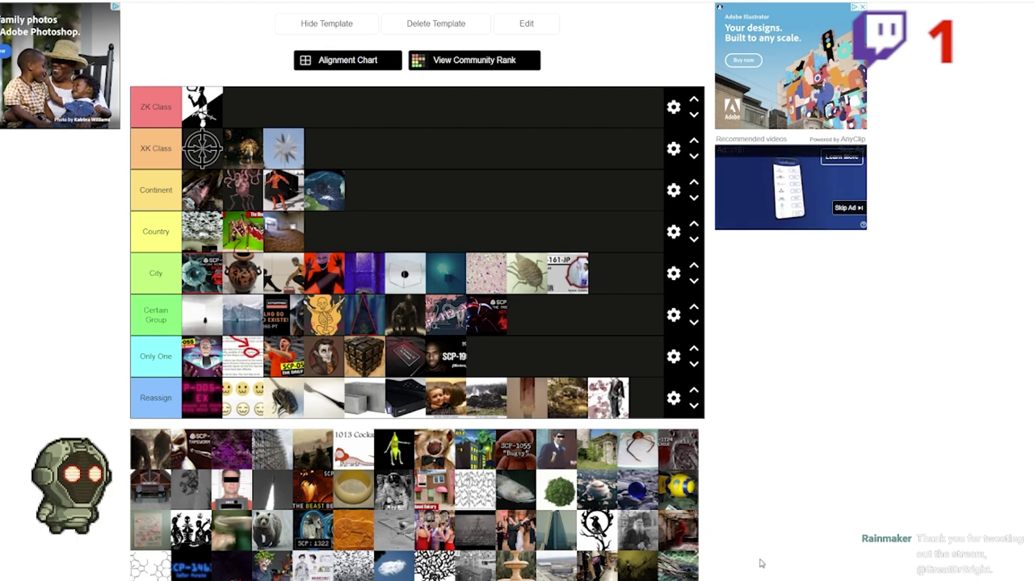
pyautogui.scroll(-3, 760, 564)
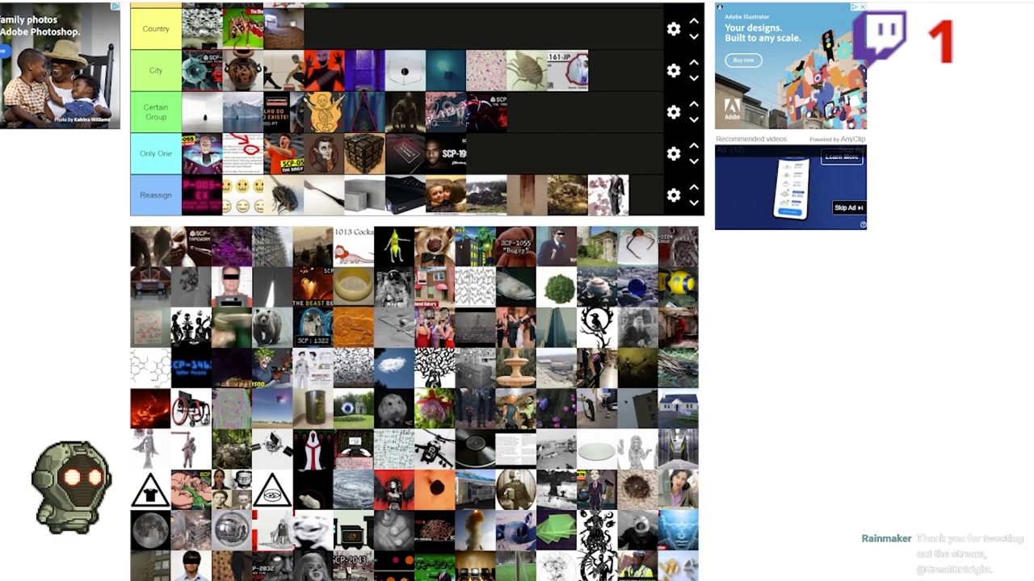
pyautogui.moveTo(555, 562); pyautogui.dragTo(648, 324)
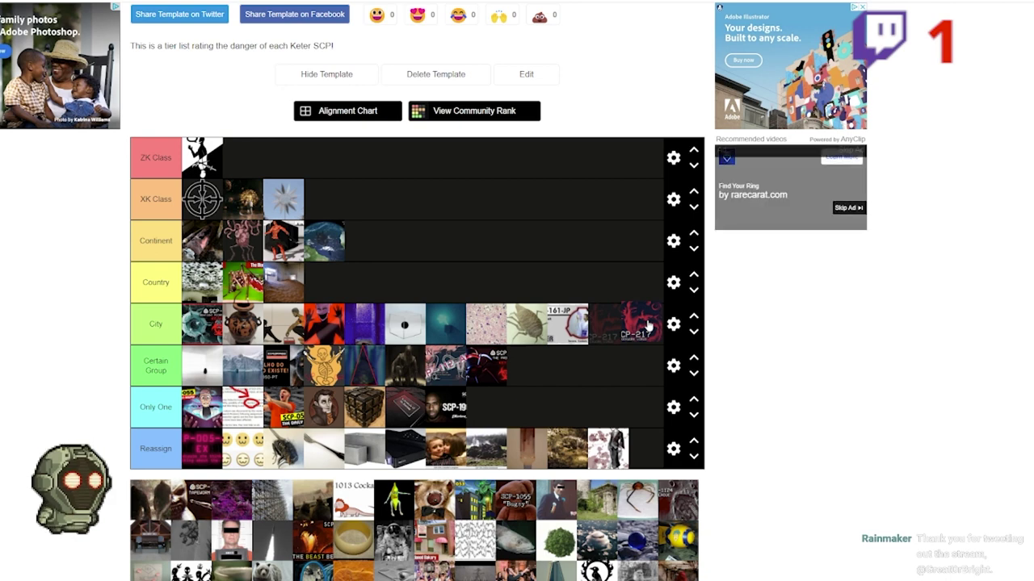
pyautogui.moveTo(647, 324); pyautogui.dragTo(622, 326)
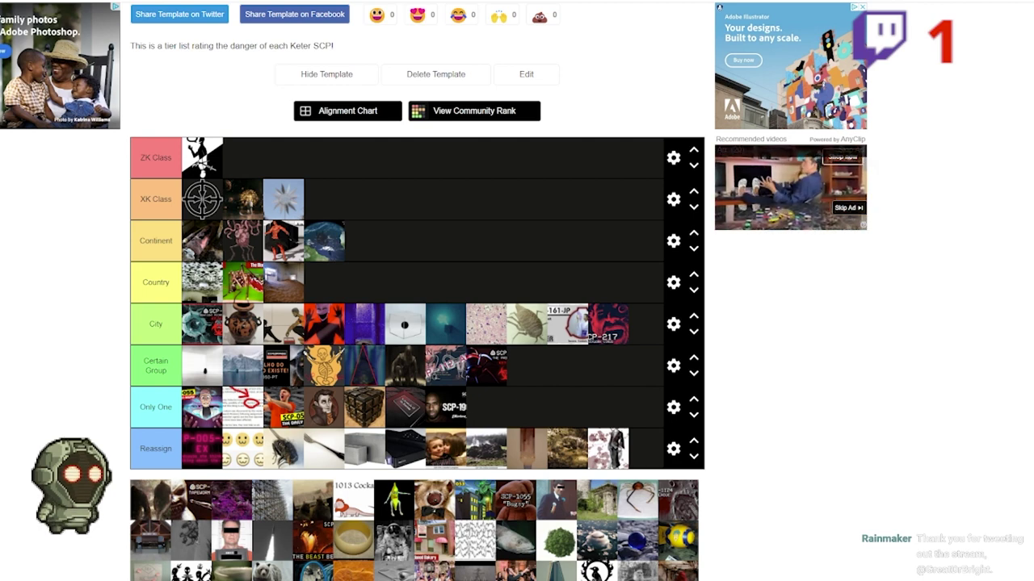
# - Find the sepia ultrasound-like image among the unranked entries and add it to the Continent tier
pyautogui.scroll(-3, 907, 556)
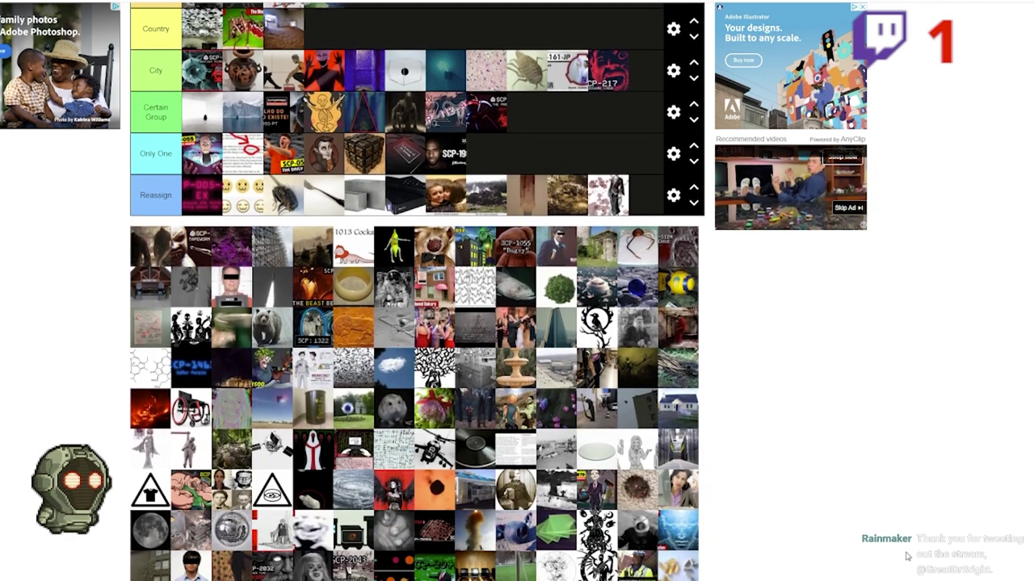
pyautogui.scroll(-1, 907, 556)
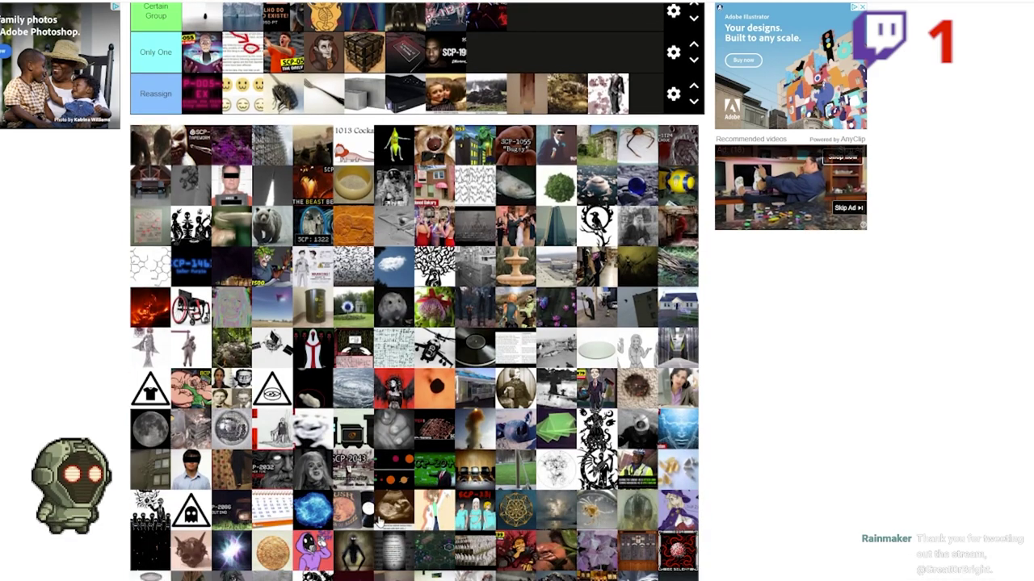
pyautogui.moveTo(394, 517); pyautogui.dragTo(408, 192)
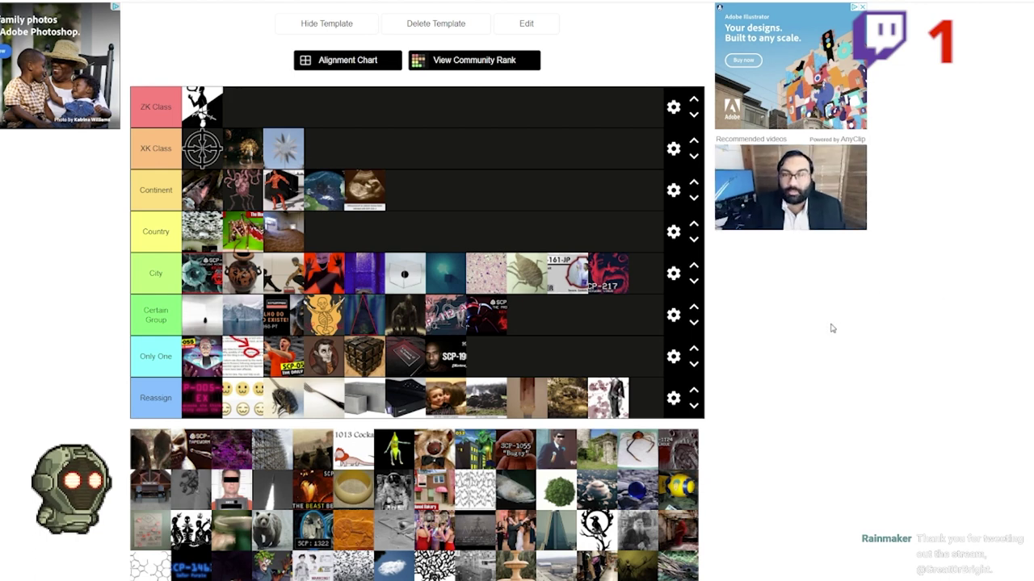
# - Find the image of three teal-clad figures under a red SCP label and add it to the XK Class tier
pyautogui.scroll(-2, 831, 328)
pyautogui.scroll(-4, 831, 328)
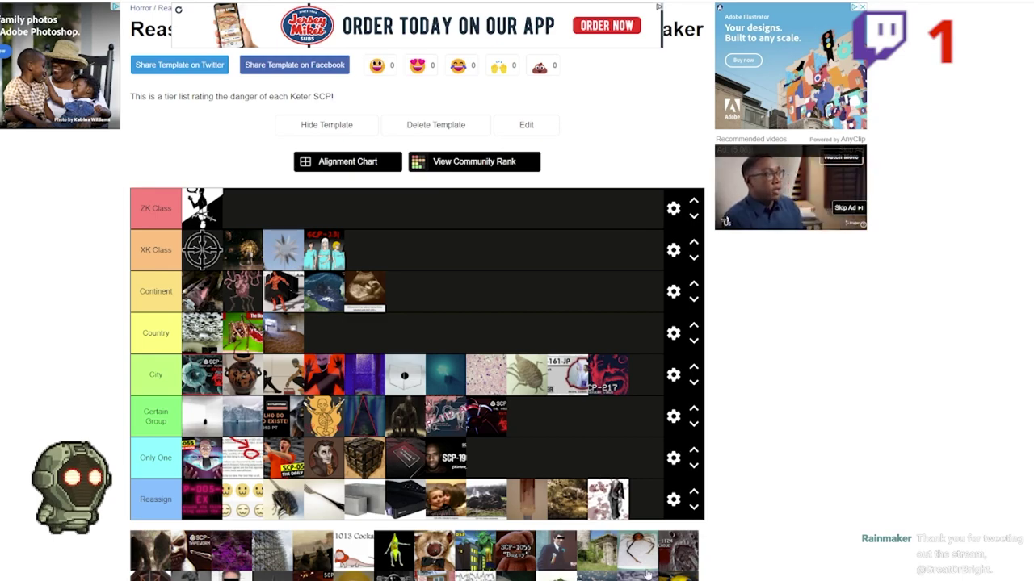
pyautogui.scroll(-10, 856, 358)
pyautogui.scroll(10, 593, 526)
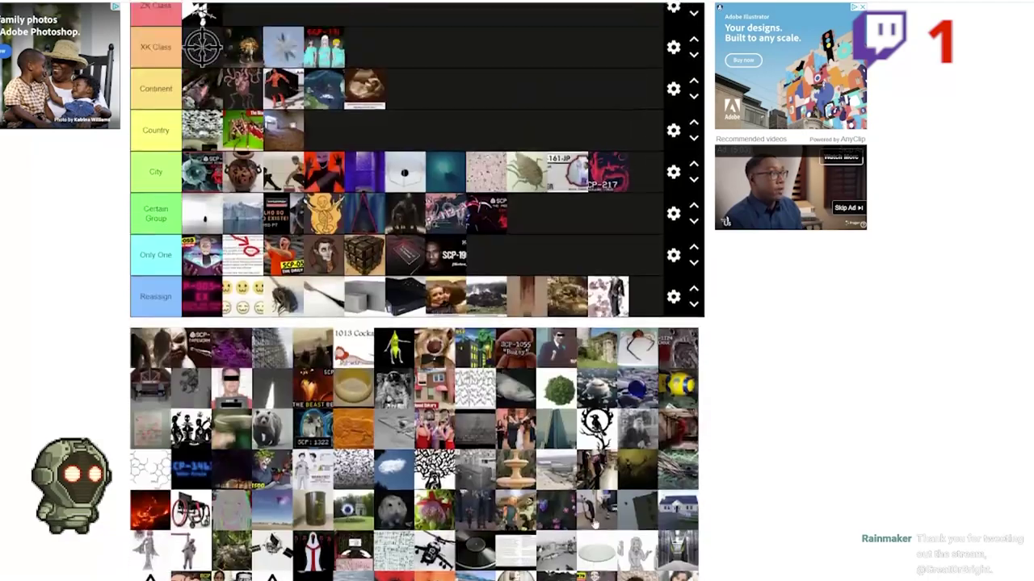
pyautogui.scroll(-1, 642, 537)
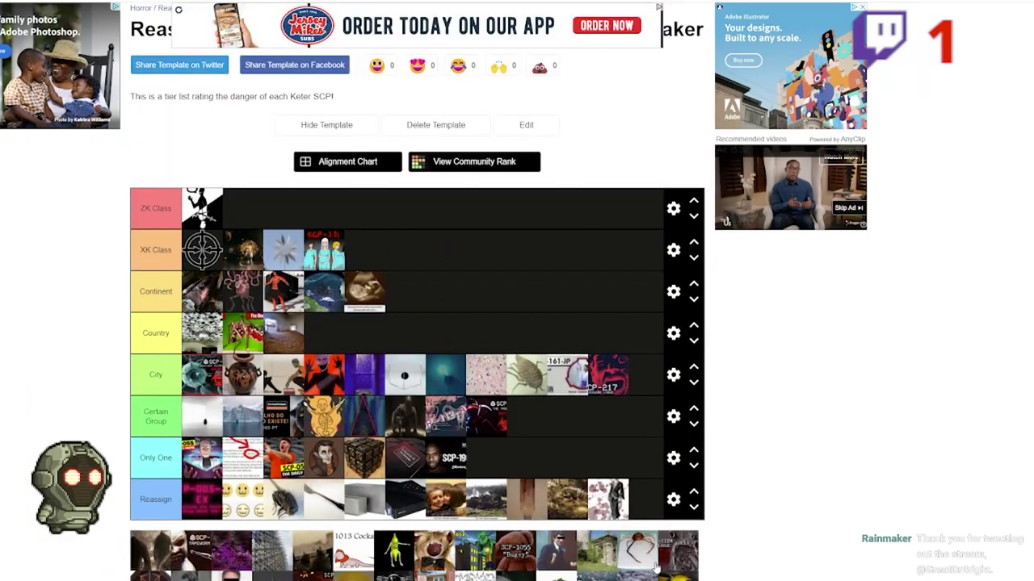
pyautogui.scroll(-3, 817, 575)
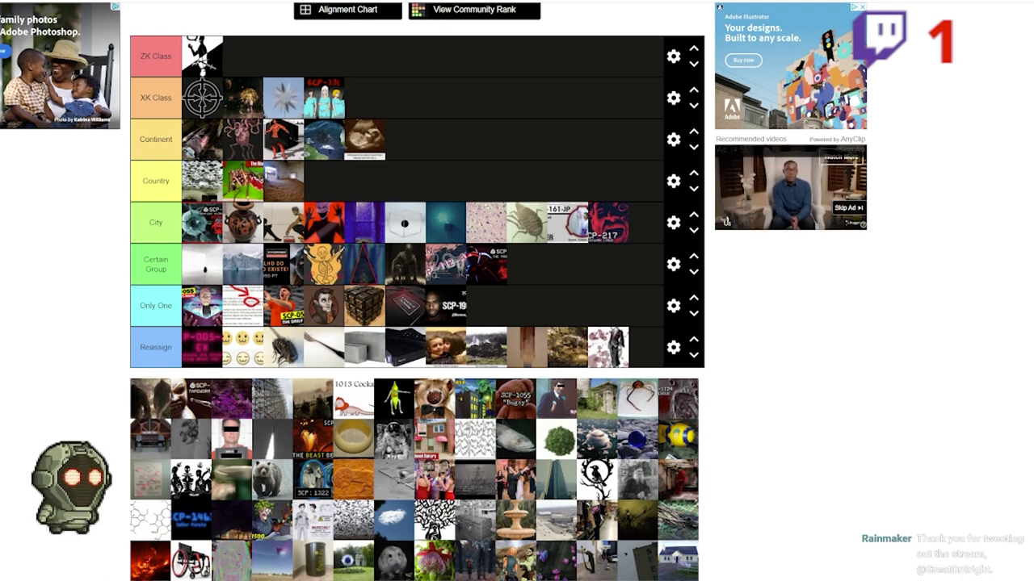
pyautogui.scroll(-9, 597, 470)
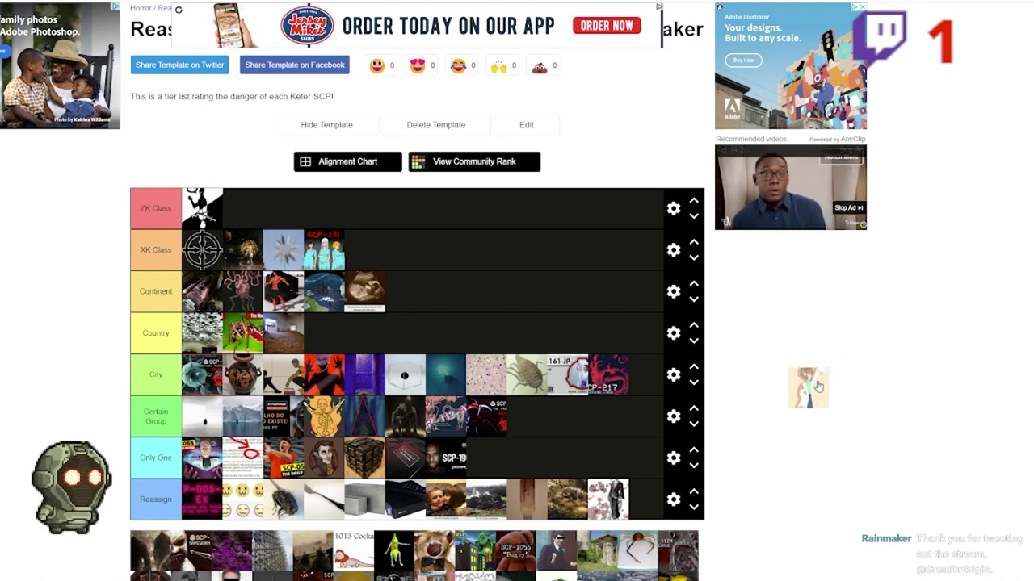
pyautogui.moveTo(818, 386); pyautogui.dragTo(815, 391)
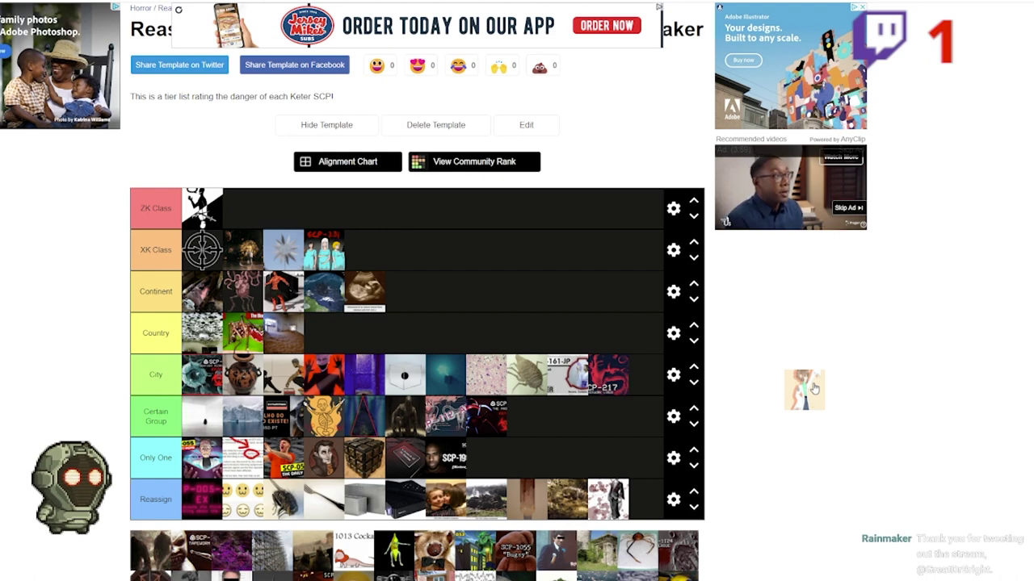
pyautogui.moveTo(814, 389); pyautogui.dragTo(798, 502)
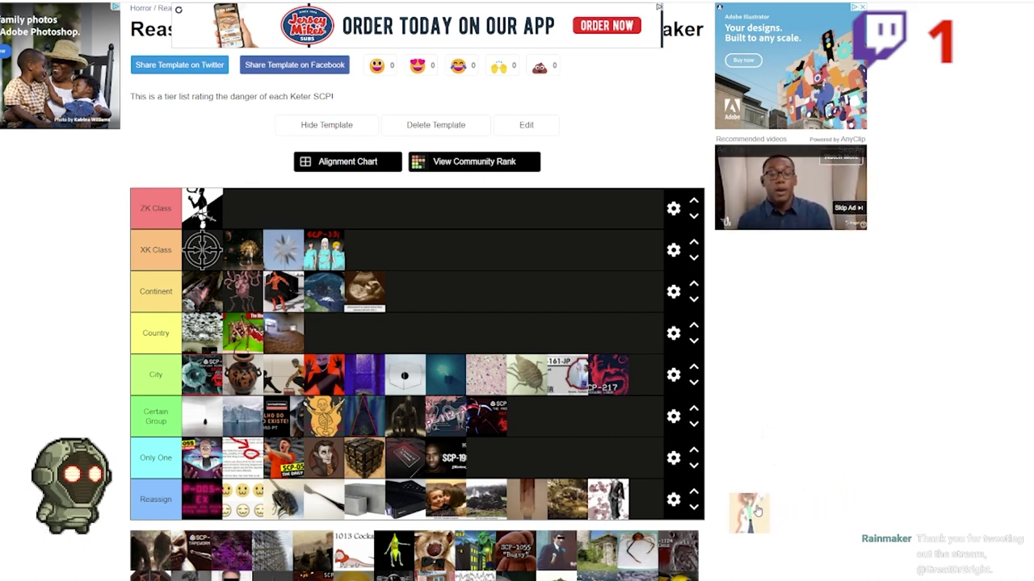
pyautogui.moveTo(755, 509); pyautogui.dragTo(735, 499)
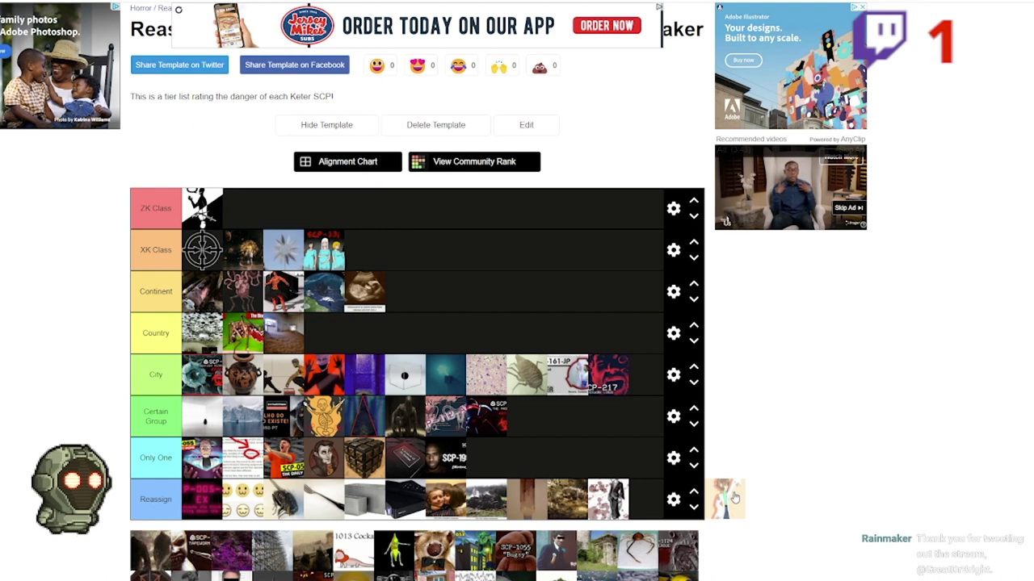
pyautogui.moveTo(735, 499); pyautogui.dragTo(735, 498)
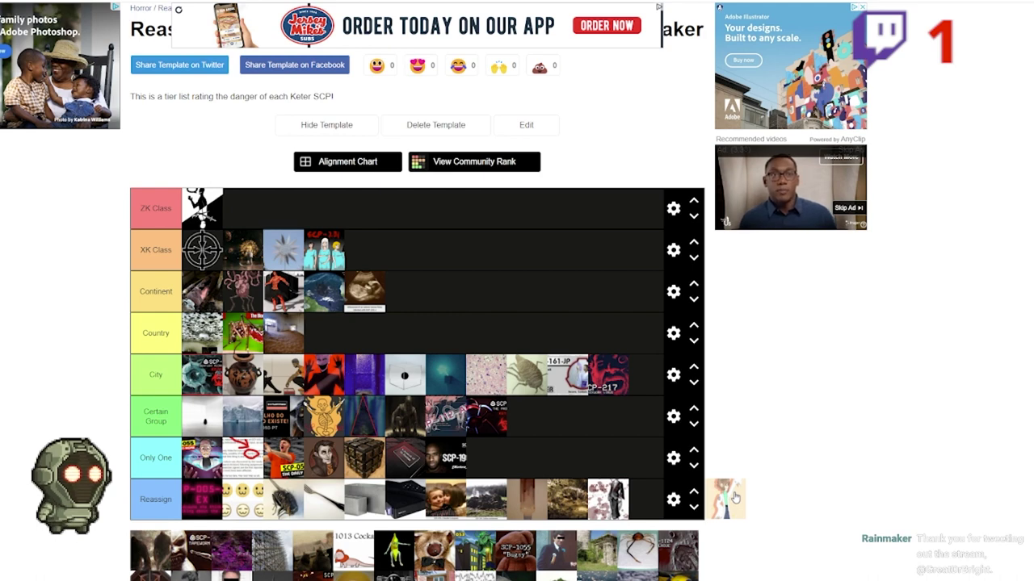
pyautogui.moveTo(735, 498); pyautogui.dragTo(875, 545)
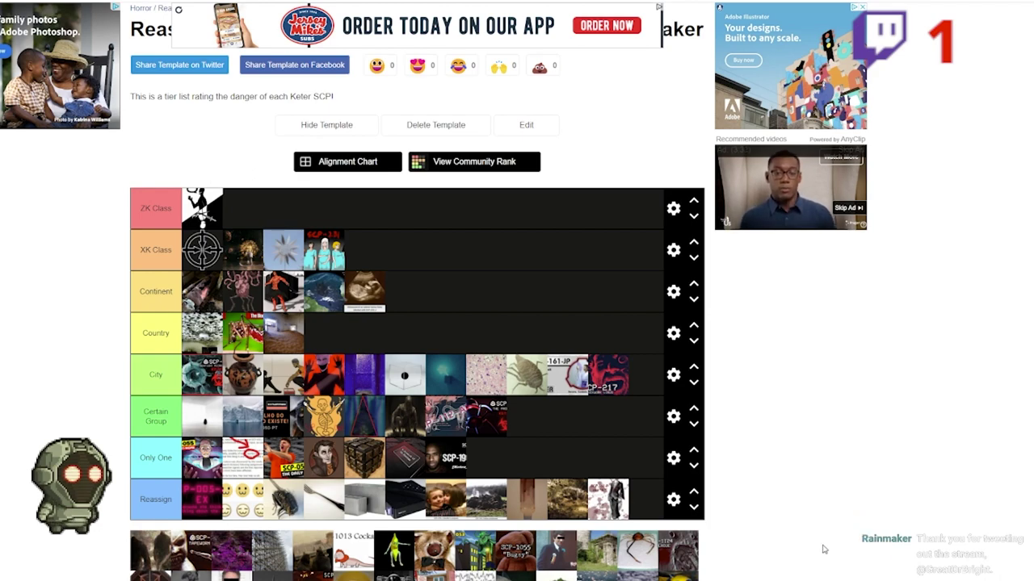
# - Find the beige illustrated image among the unranked entries and bring it up to the tier rows
pyautogui.scroll(-7, 735, 527)
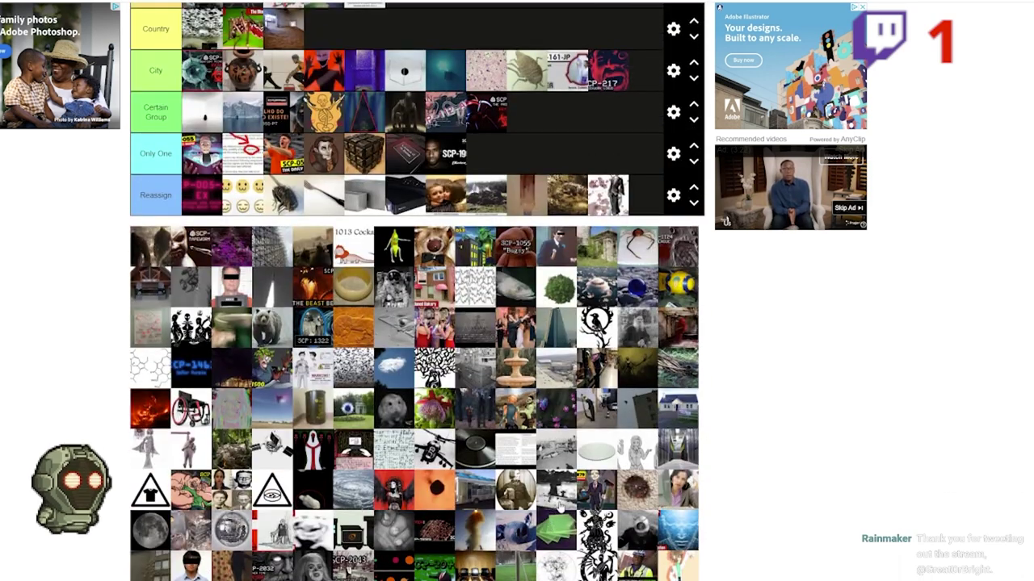
pyautogui.scroll(-5, 554, 508)
pyautogui.scroll(5, 612, 507)
pyautogui.scroll(3, 719, 288)
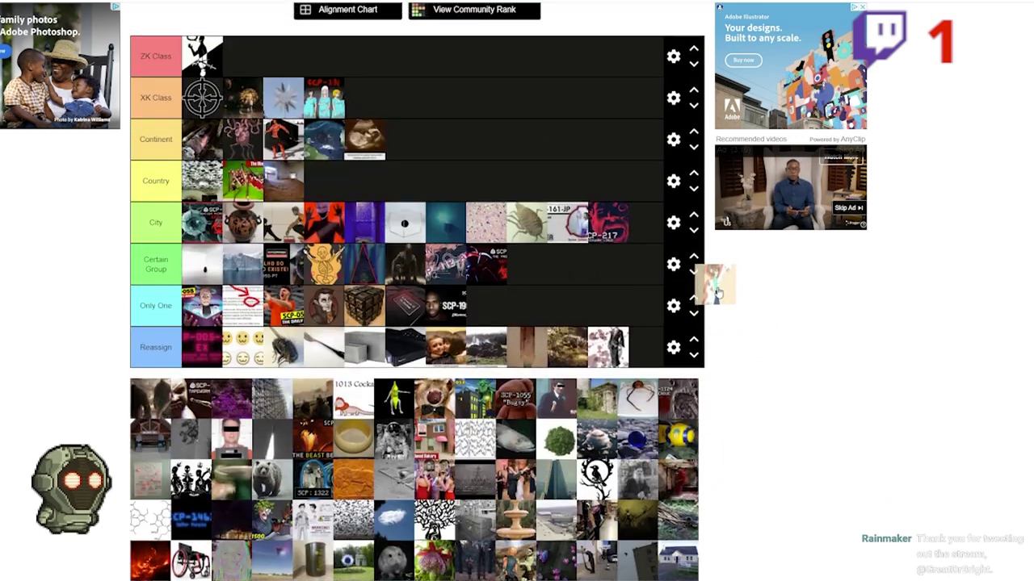
pyautogui.scroll(1, 842, 422)
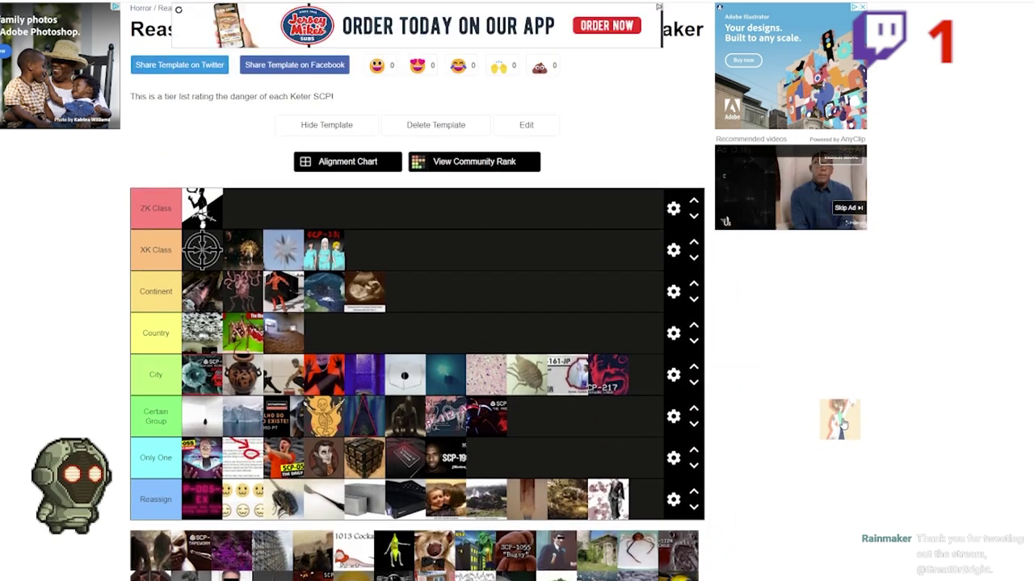